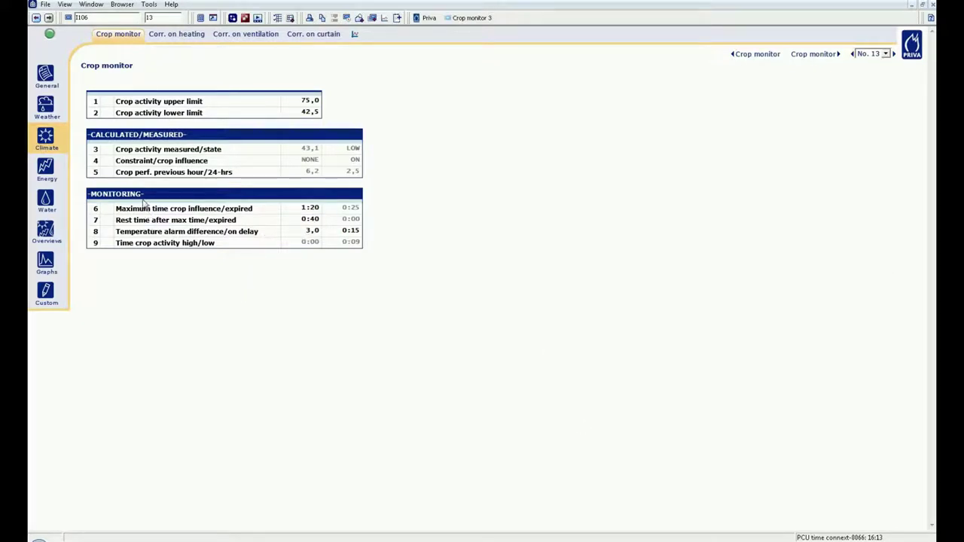
# - Browse the climate settings sections and return to the Crop monitor settings page
pyautogui.click(43, 142)
pyautogui.moveTo(162, 142)
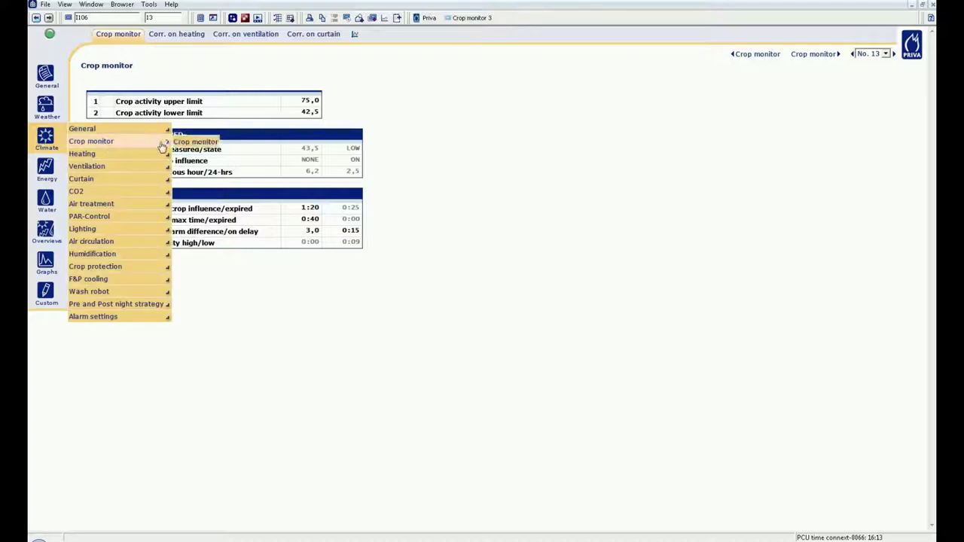
pyautogui.click(196, 142)
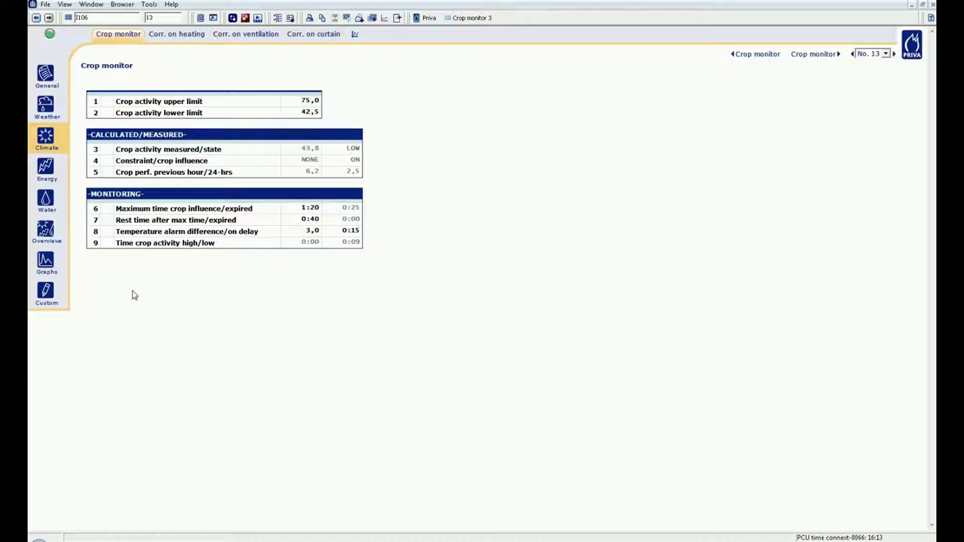
# - Open the Crop monitor 3 composite screen from the custom screens and scroll through it
pyautogui.click(53, 297)
pyautogui.moveTo(90, 298)
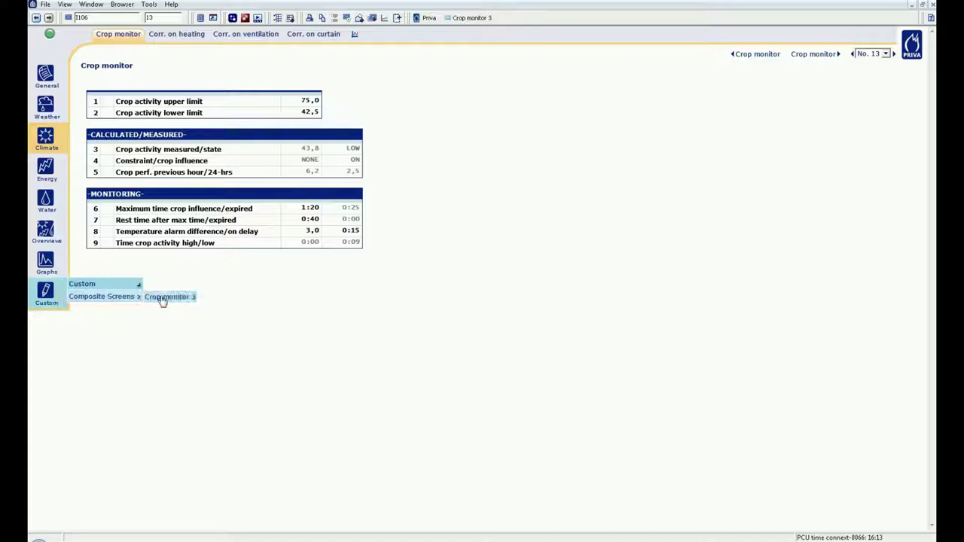
pyautogui.click(161, 297)
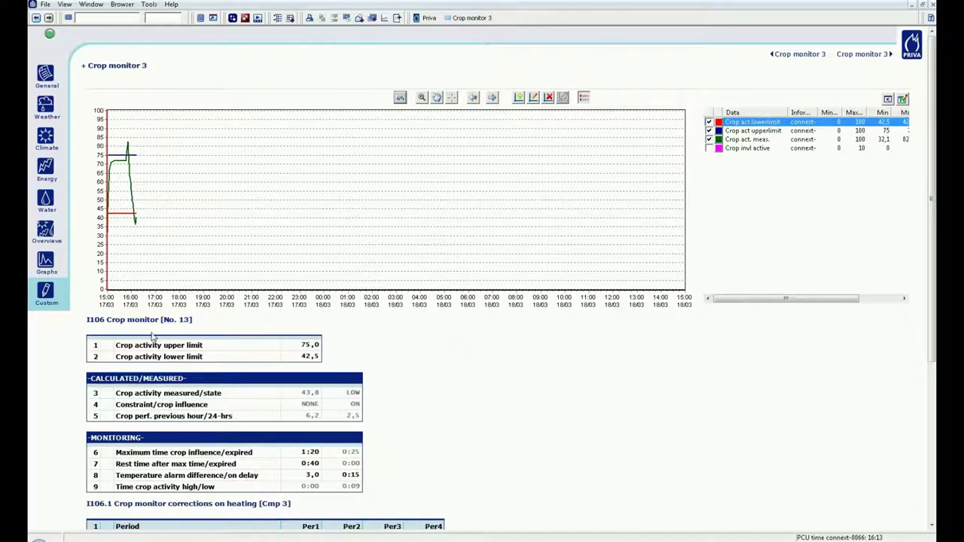
pyautogui.moveTo(932, 134); pyautogui.dragTo(934, 301)
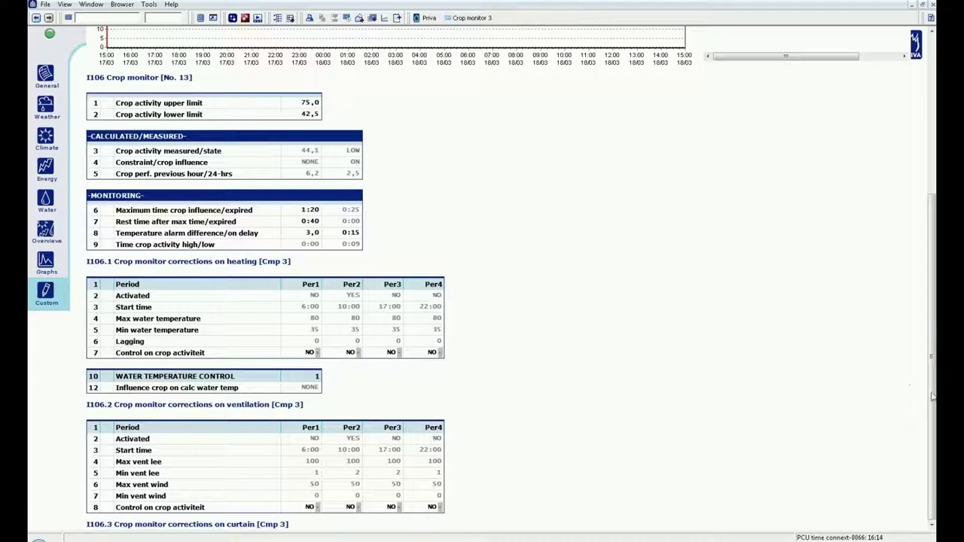
pyautogui.moveTo(933, 397); pyautogui.dragTo(921, 224)
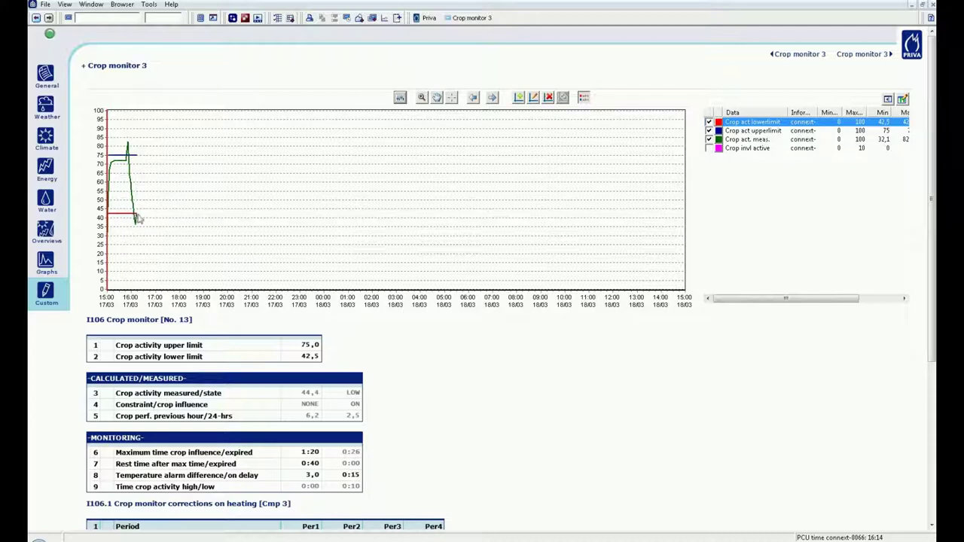
# - Leave the upper crop activity limit unchanged at 75,0
pyautogui.click(294, 348)
pyautogui.click(295, 356)
pyautogui.click(296, 348)
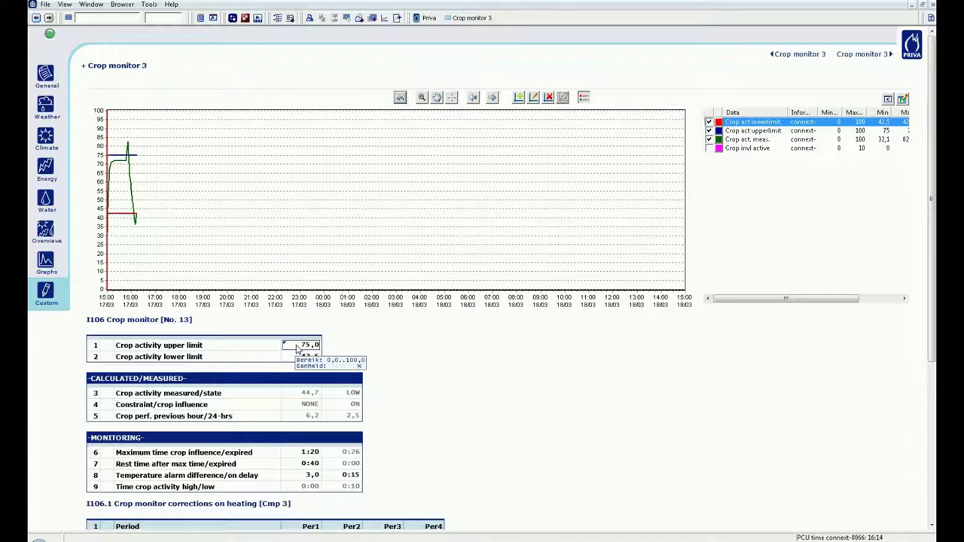
pyautogui.press('Escape')
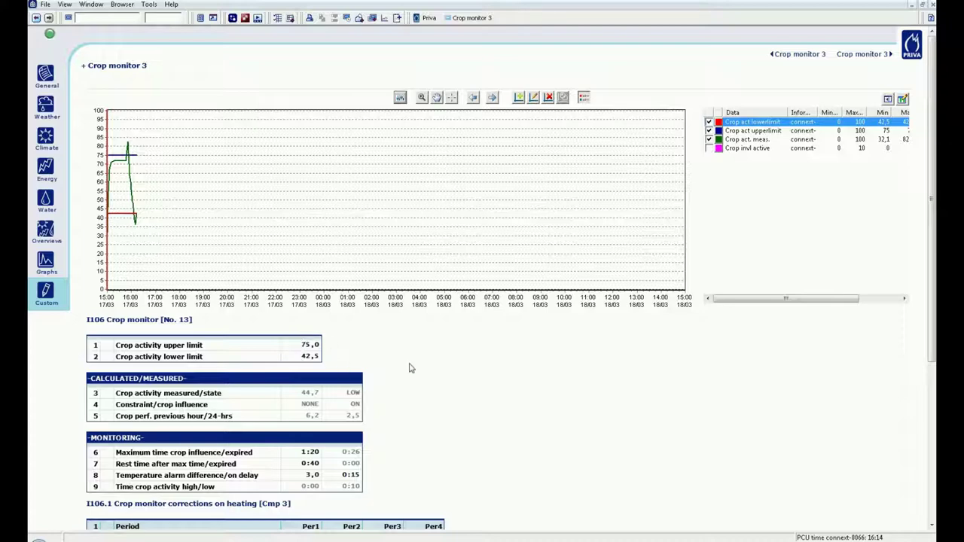
# - Change the lower crop activity limit from 42,5 to 50,0
pyautogui.click(310, 358)
pyautogui.doubleClick(311, 358)
pyautogui.write('50')
pyautogui.press('Return')
pyautogui.click(492, 375)
pyautogui.click(317, 397)
pyautogui.moveTo(343, 394)
pyautogui.moveTo(313, 409)
pyautogui.click(295, 419)
pyautogui.moveTo(295, 458)
pyautogui.click(344, 466)
pyautogui.moveTo(304, 479)
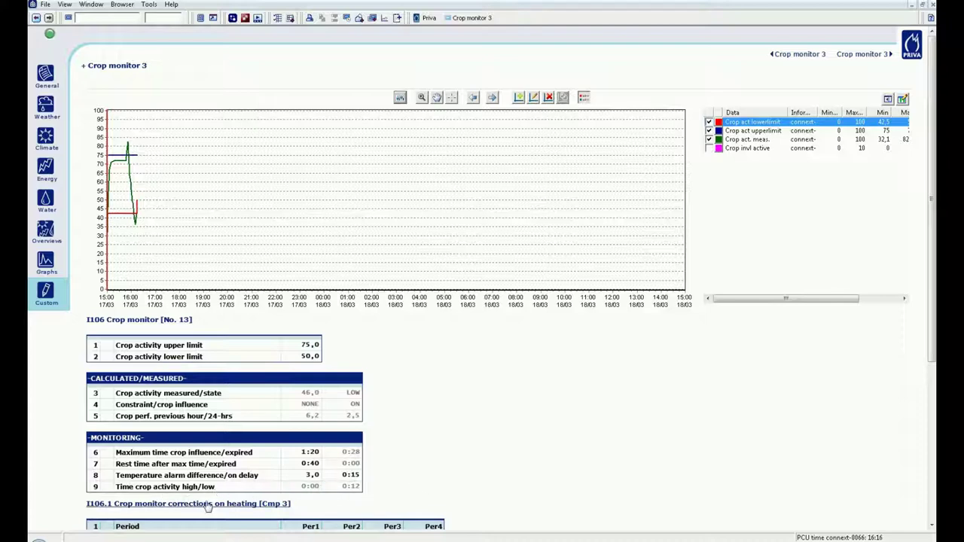
pyautogui.click(360, 489)
# - Set heating period 2 Control on crop activiteit to YES
pyautogui.scroll(-2, 411, 445)
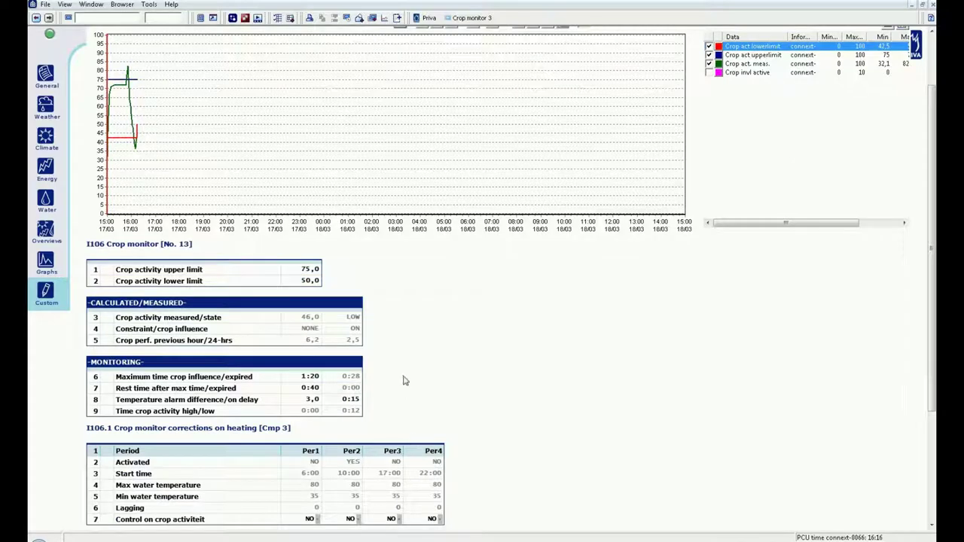
pyautogui.scroll(-2, 403, 381)
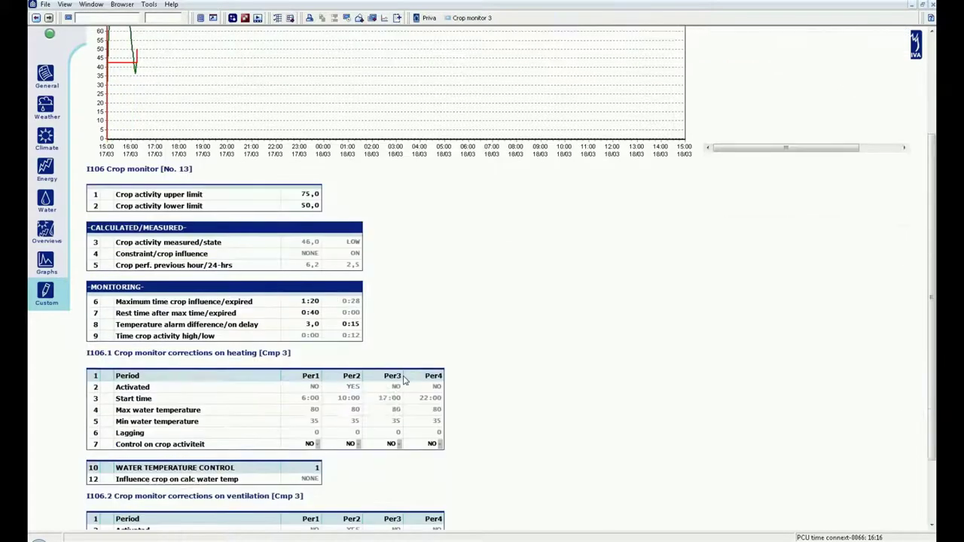
pyautogui.click(358, 446)
pyautogui.click(351, 460)
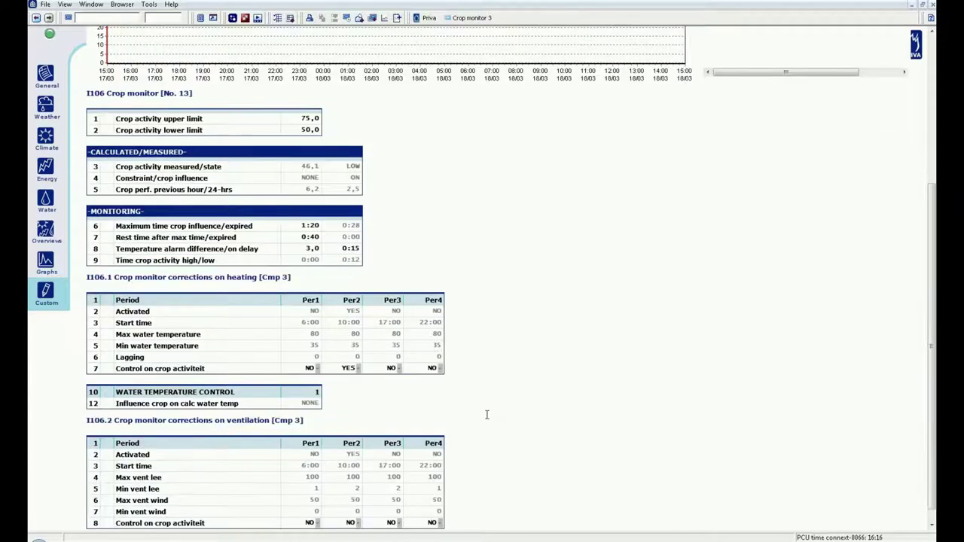
# - Set heating period 2 low-crop influence on minimum water temperature to 15
pyautogui.scroll(-2, 486, 418)
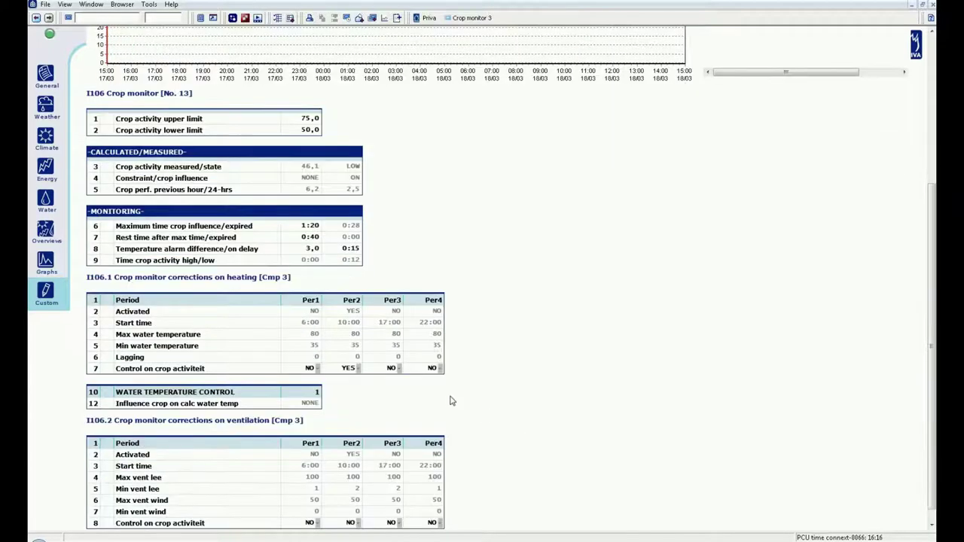
pyautogui.click(349, 393)
pyautogui.press('BackSpace')
pyautogui.write('15')
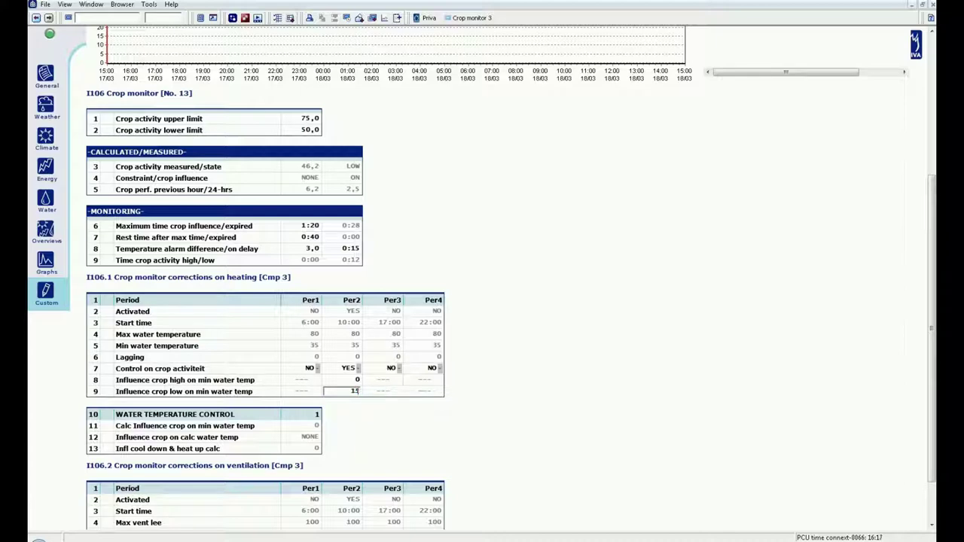
pyautogui.press('Return')
# - Set ventilation period 2 Control on crop activiteit to MIN
pyautogui.scroll(-2, 357, 429)
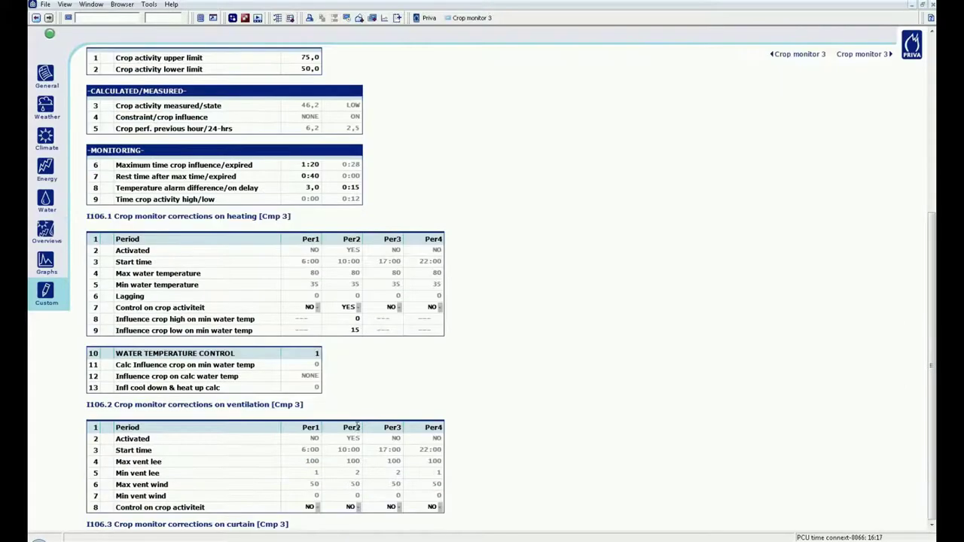
pyautogui.click(351, 507)
pyautogui.click(358, 509)
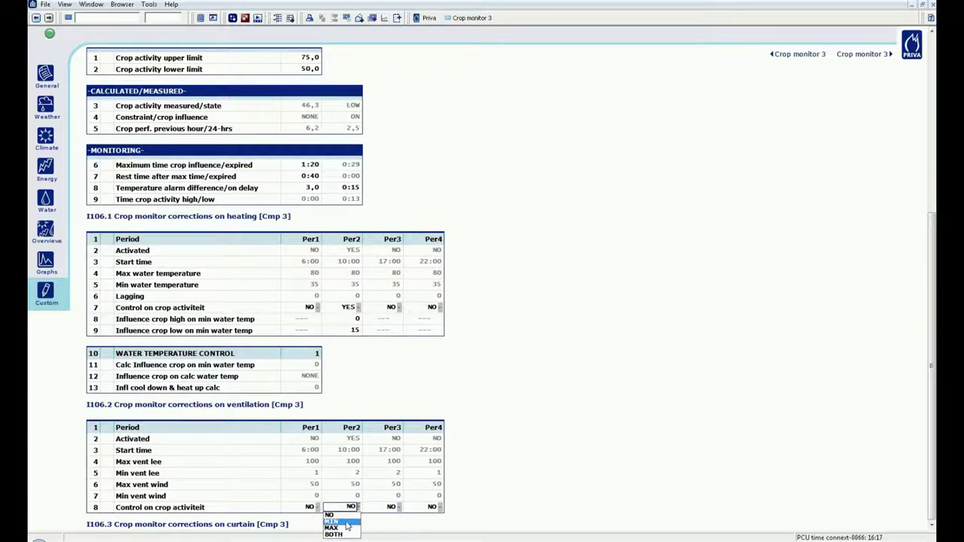
pyautogui.click(347, 522)
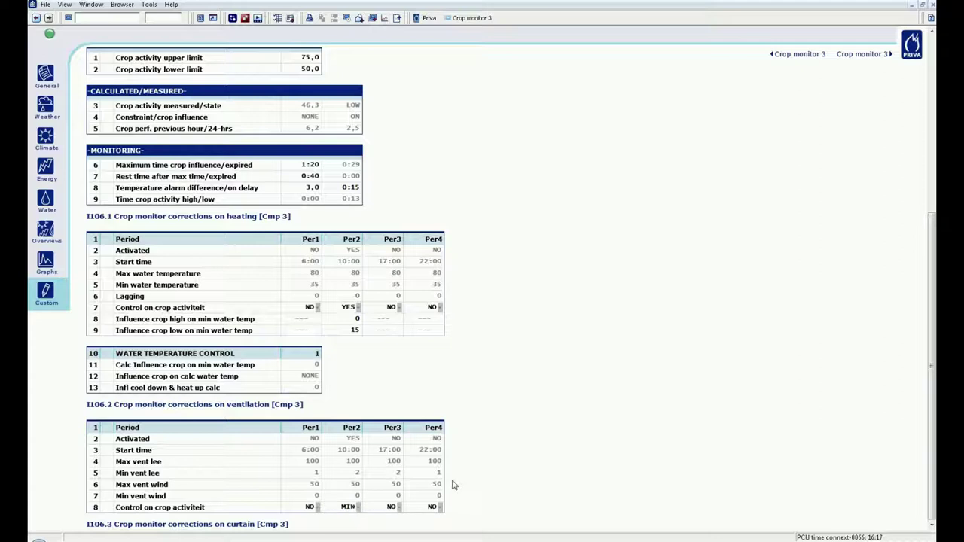
# - Set ventilation period 2 low-crop influence on minimum vent lee to 2
pyautogui.scroll(-3, 458, 473)
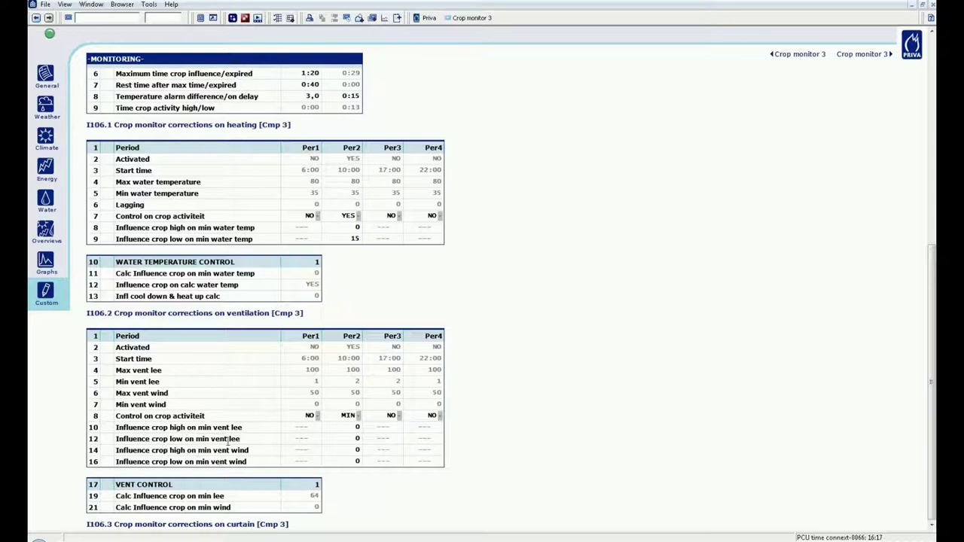
pyautogui.click(358, 441)
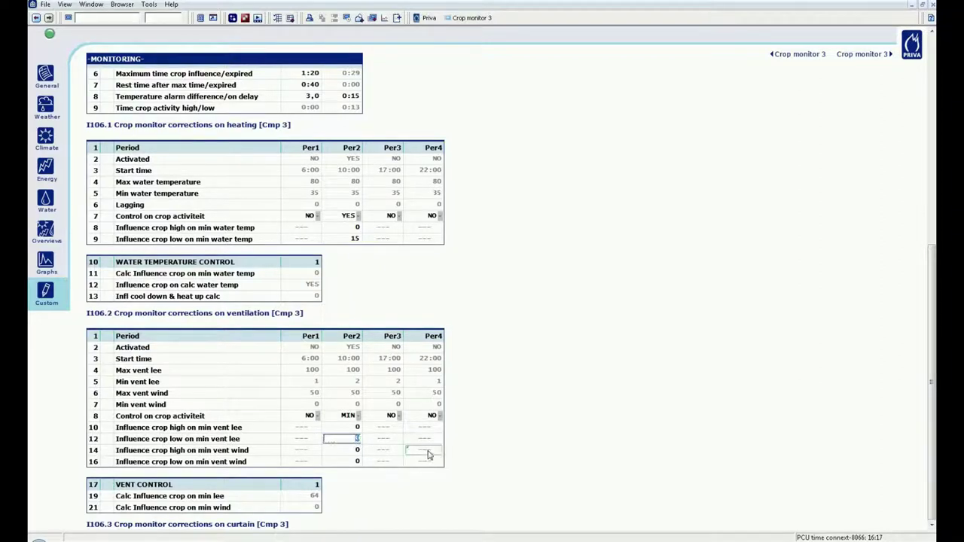
pyautogui.write('2')
pyautogui.press('Return')
pyautogui.scroll(8, 483, 452)
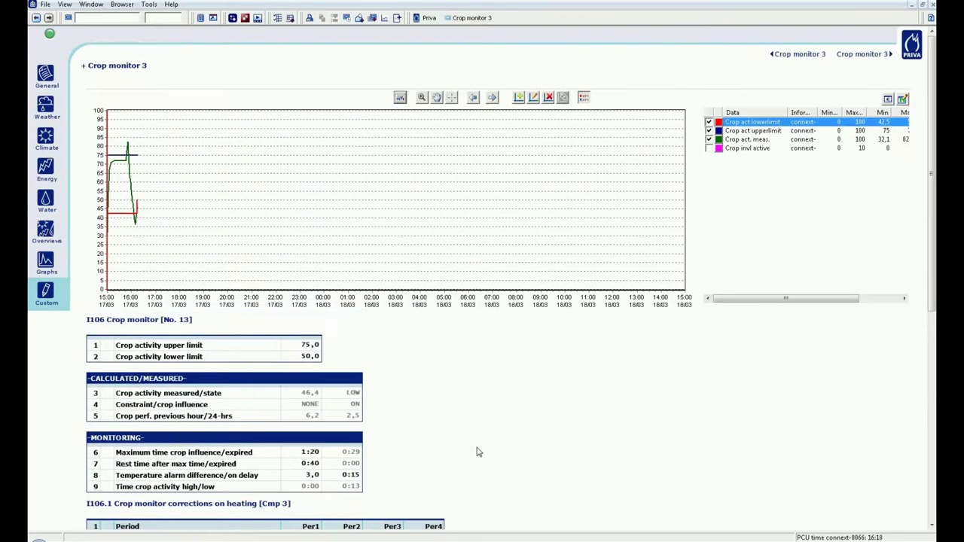